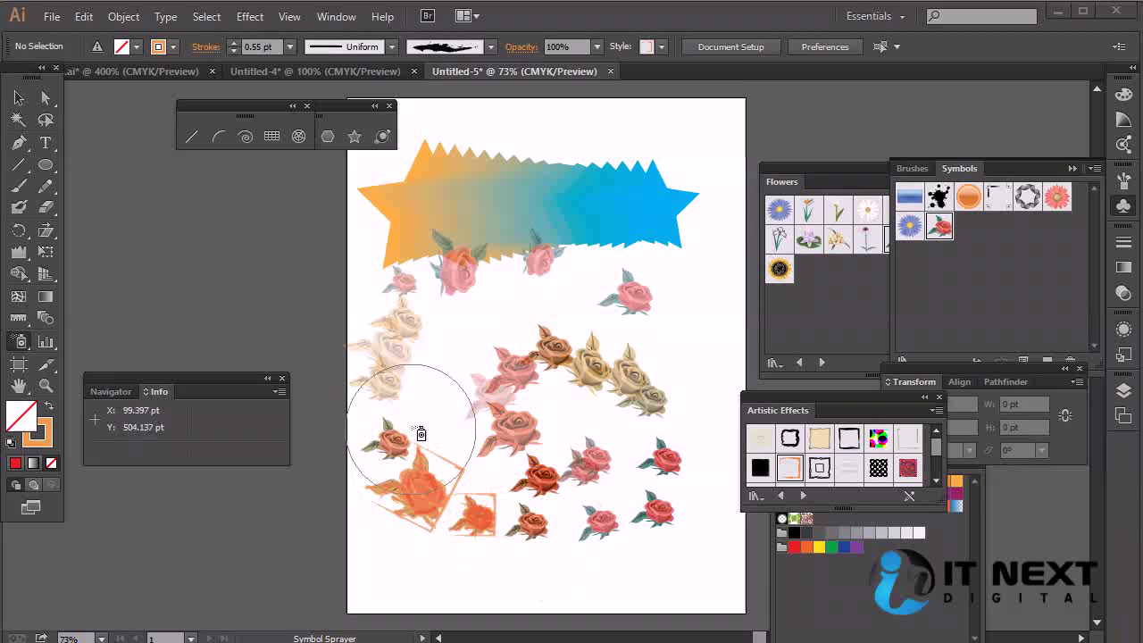
# Step: Draw web slices over the star banner, the left rose column and the right rose cluster
pyautogui.click(46, 364)
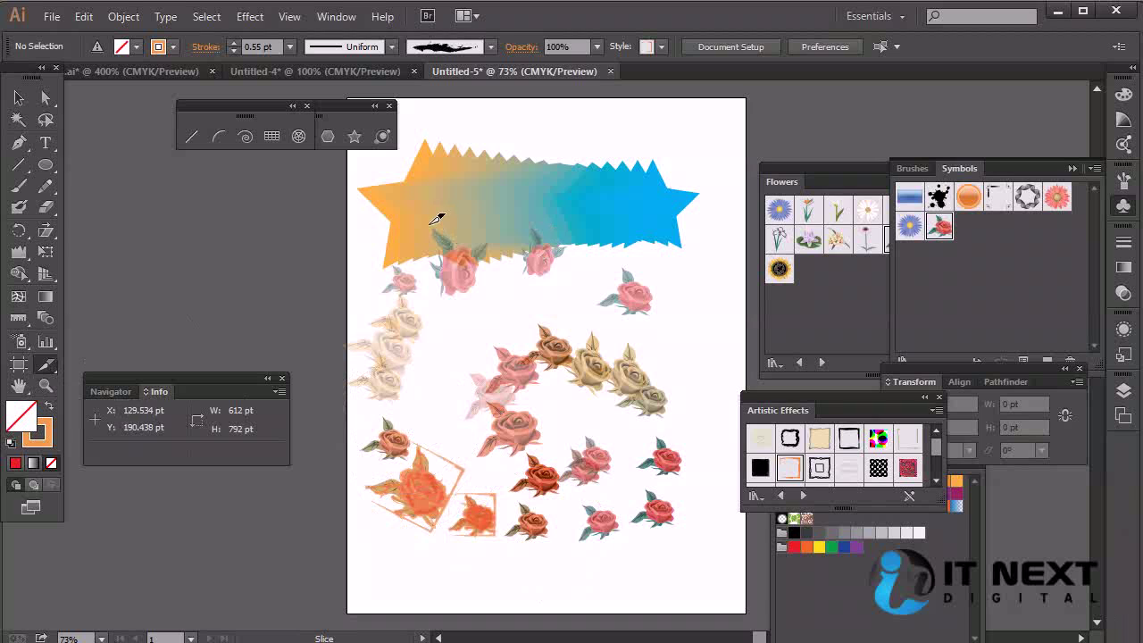
pyautogui.moveTo(356, 174); pyautogui.dragTo(704, 295)
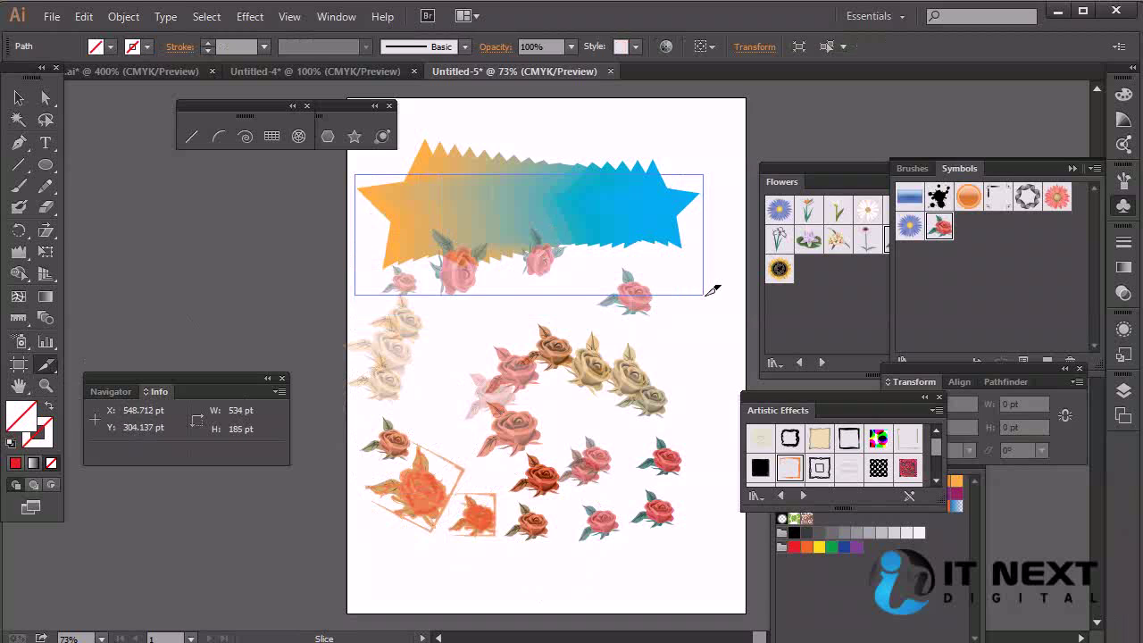
pyautogui.moveTo(357, 296); pyautogui.dragTo(443, 466)
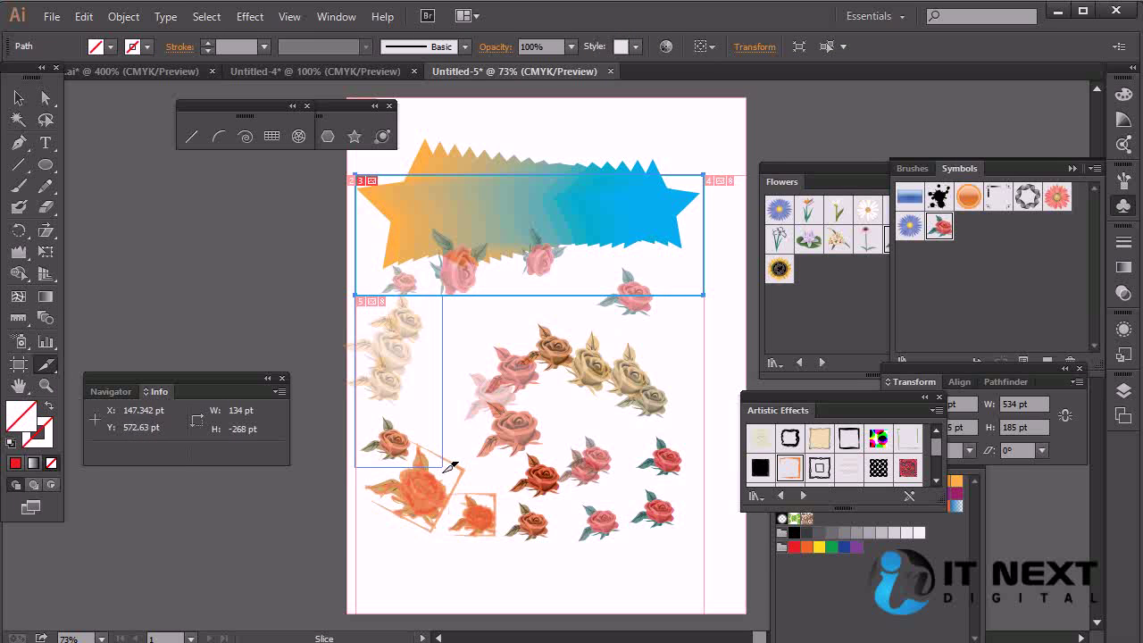
pyautogui.moveTo(444, 465); pyautogui.dragTo(441, 498)
pyautogui.moveTo(515, 295); pyautogui.dragTo(705, 540)
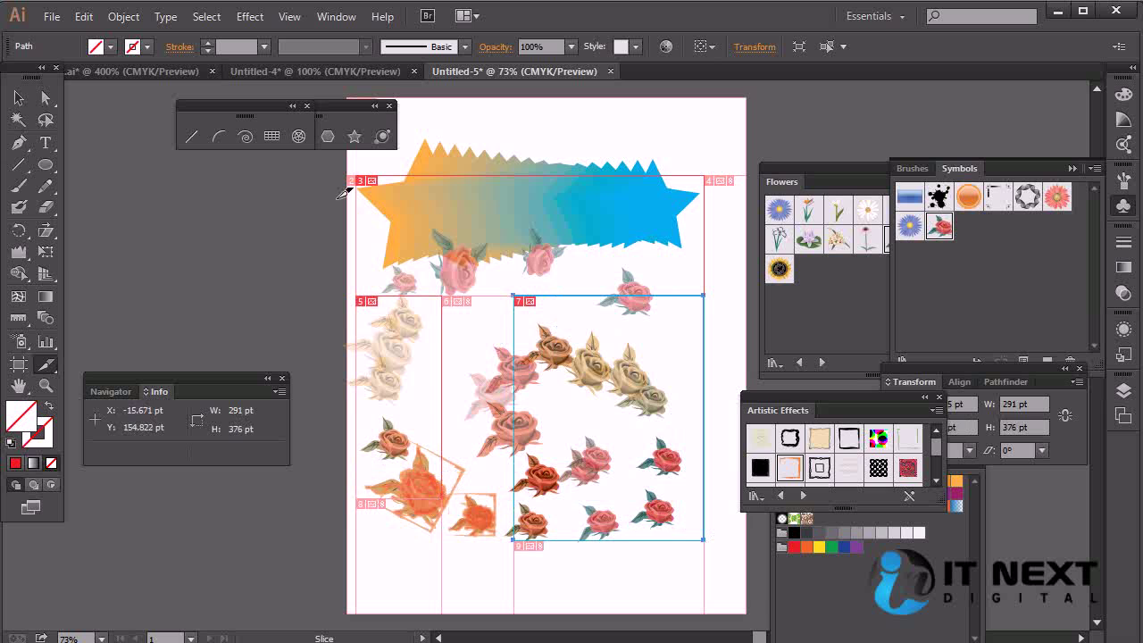
pyautogui.click(52, 18)
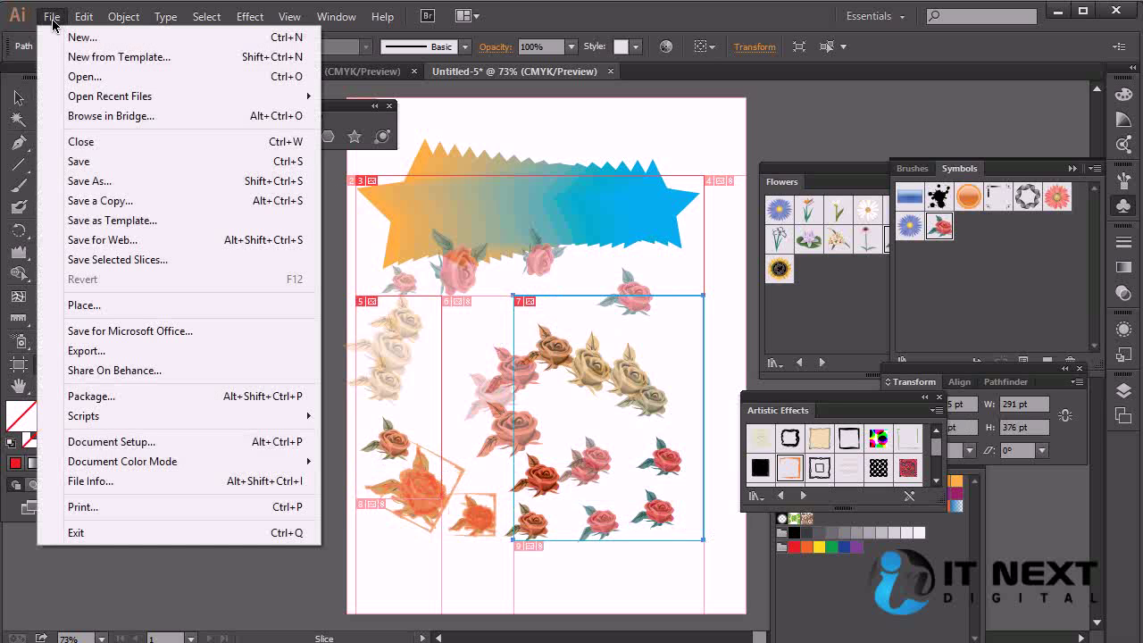
pyautogui.click(166, 239)
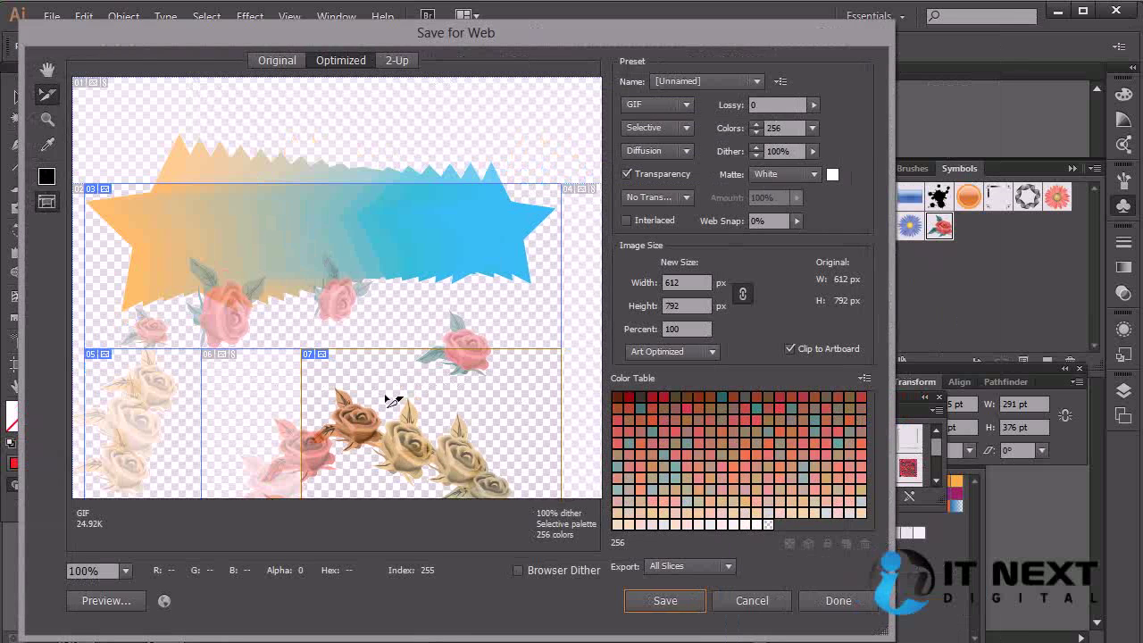
pyautogui.click(688, 106)
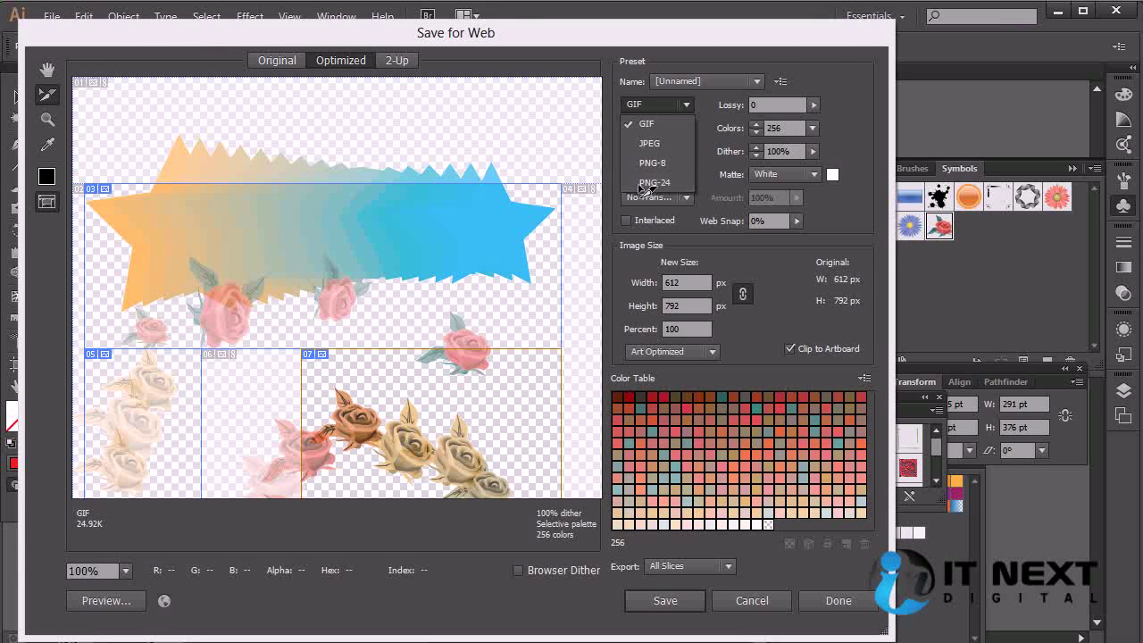
pyautogui.click(189, 416)
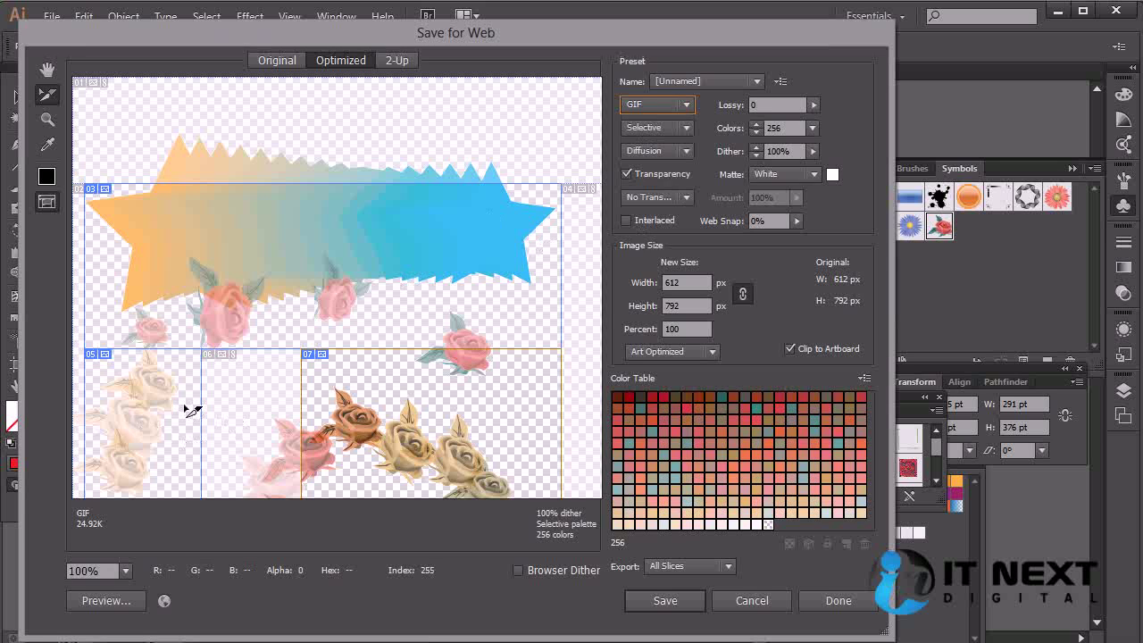
pyautogui.click(752, 602)
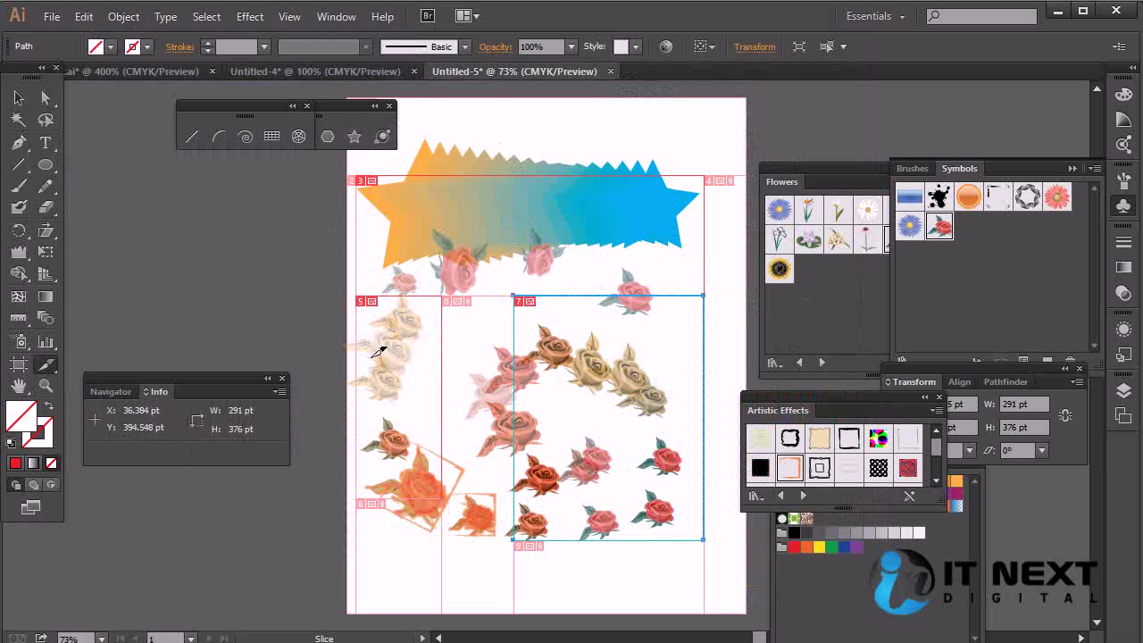
# Step: Switch to the Slice Selection tool and move the star banner slice upward
pyautogui.click(48, 371)
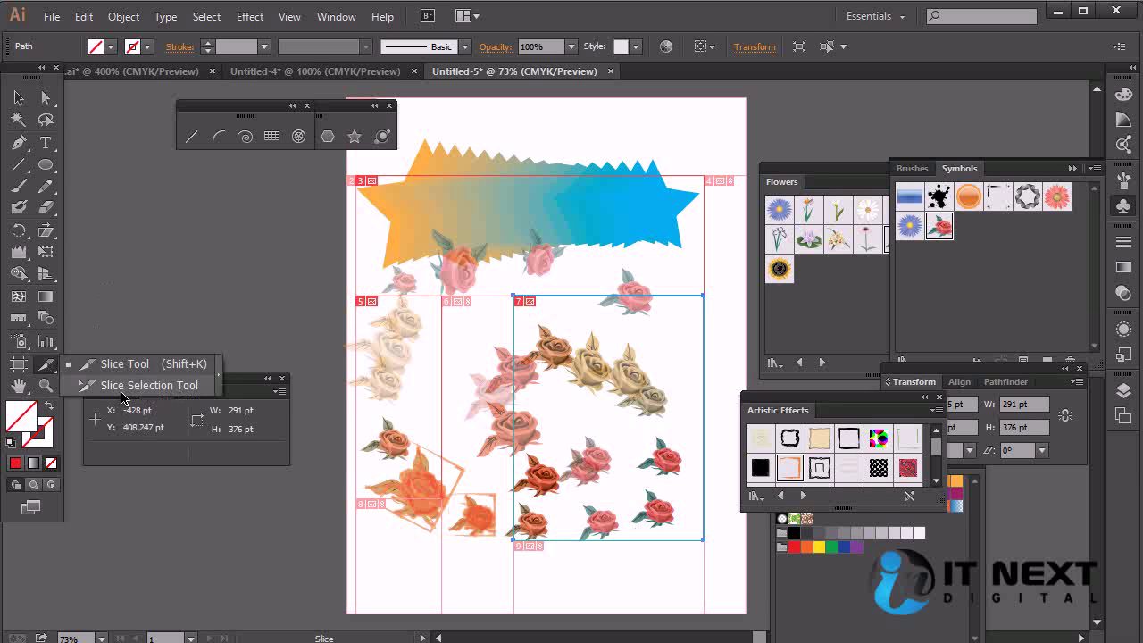
pyautogui.click(150, 385)
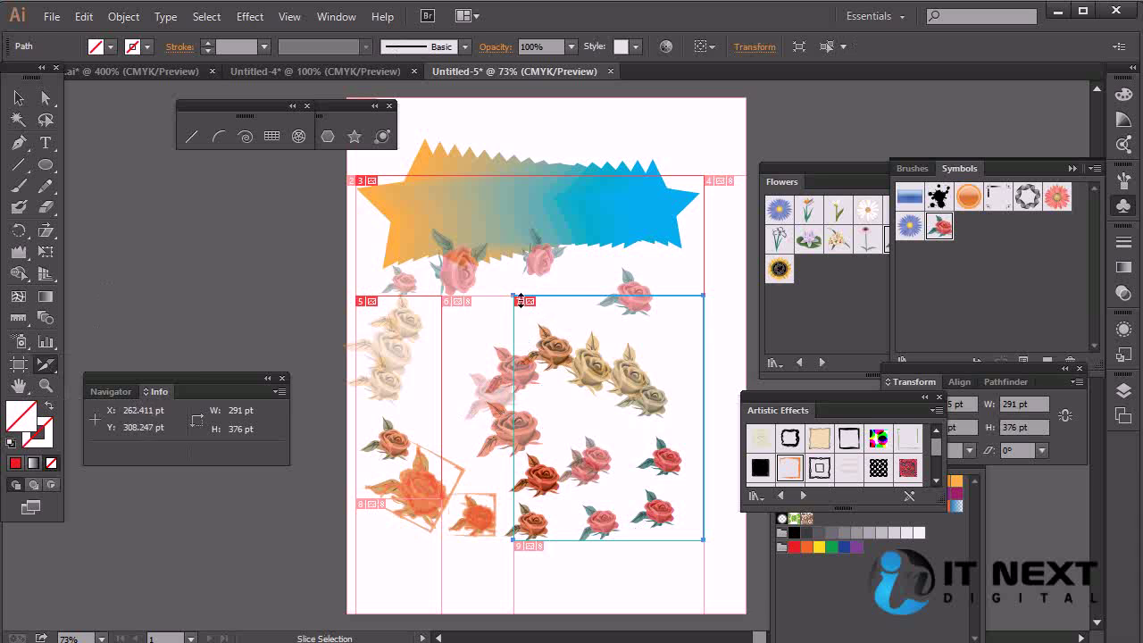
pyautogui.moveTo(523, 298); pyautogui.dragTo(520, 266)
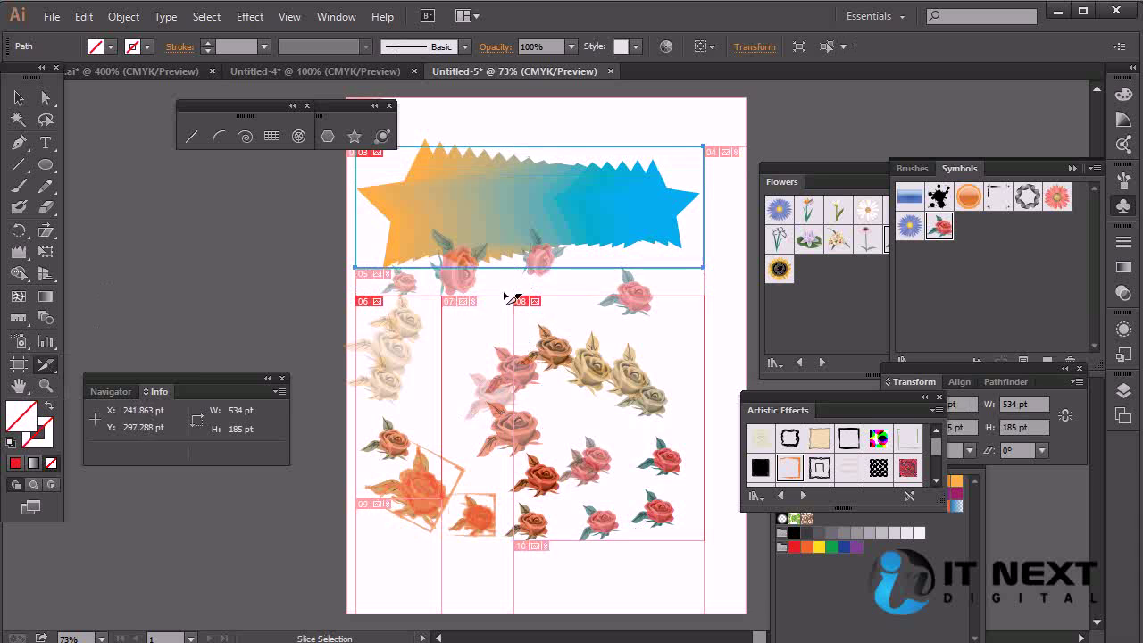
# Step: Stretch the rose-cluster slice up to meet the banner slice, then deselect all slices
pyautogui.click(496, 342)
pyautogui.click(518, 318)
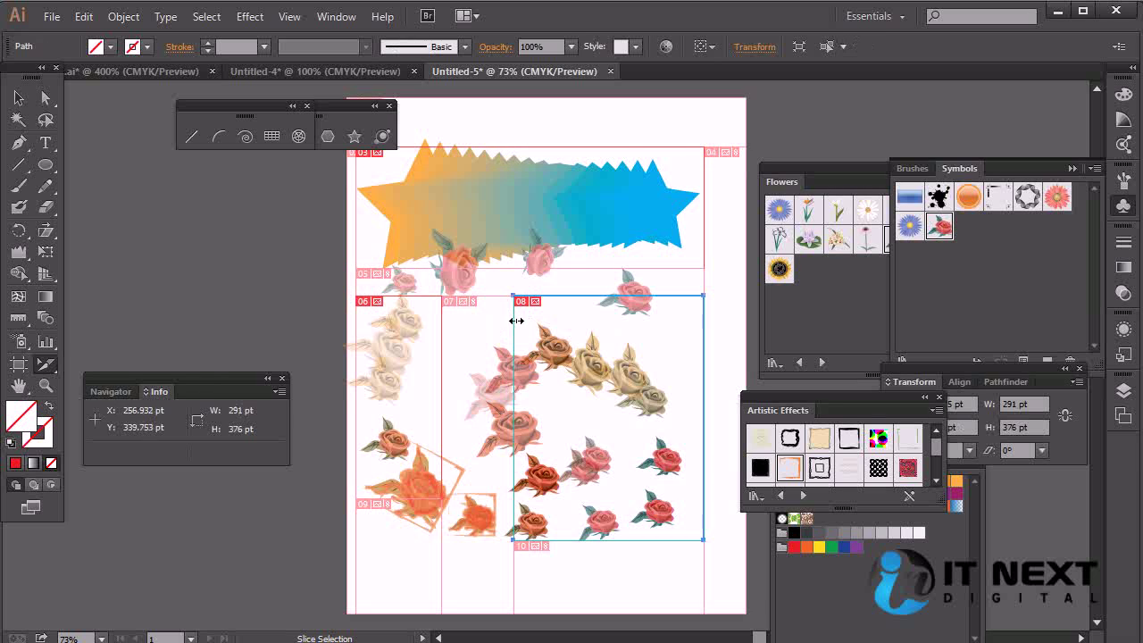
pyautogui.moveTo(601, 297); pyautogui.dragTo(601, 266)
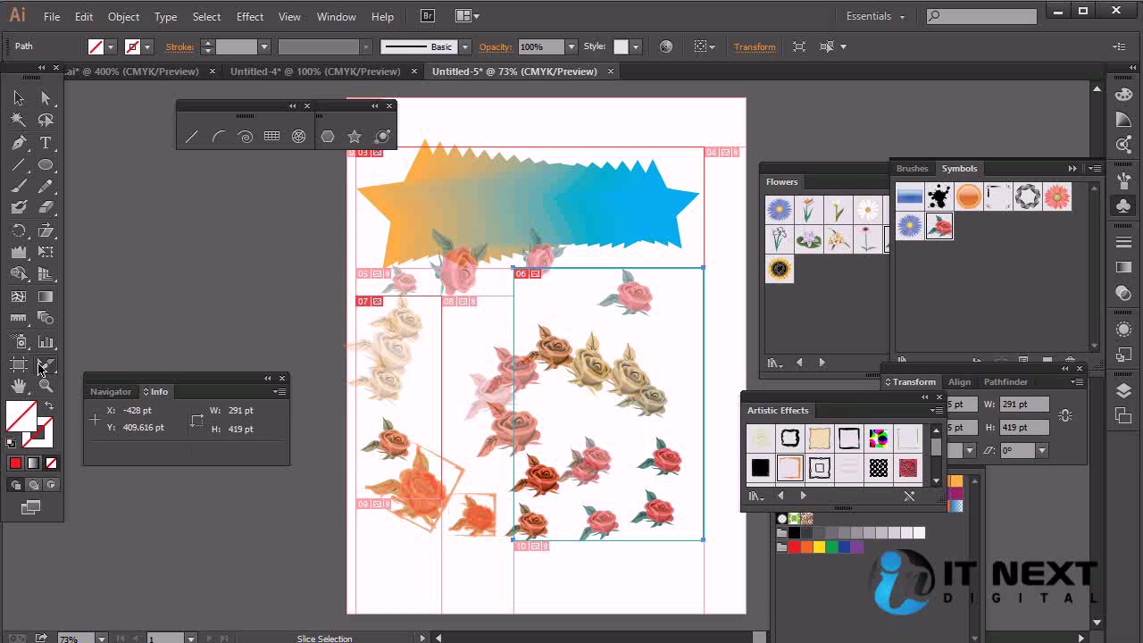
pyautogui.click(404, 328)
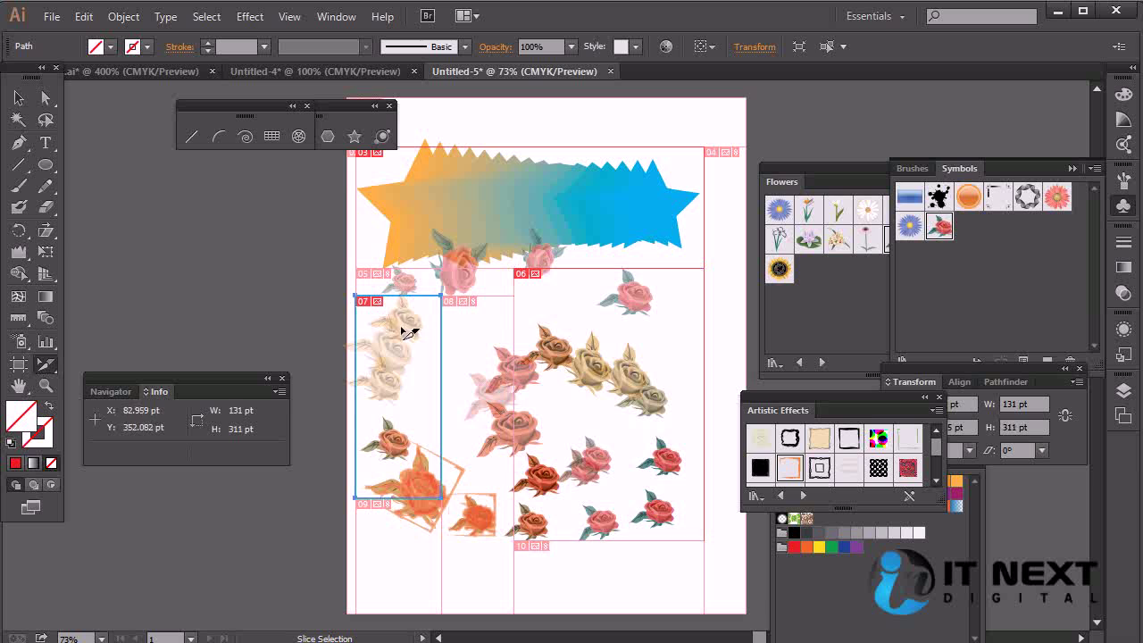
pyautogui.click(504, 333)
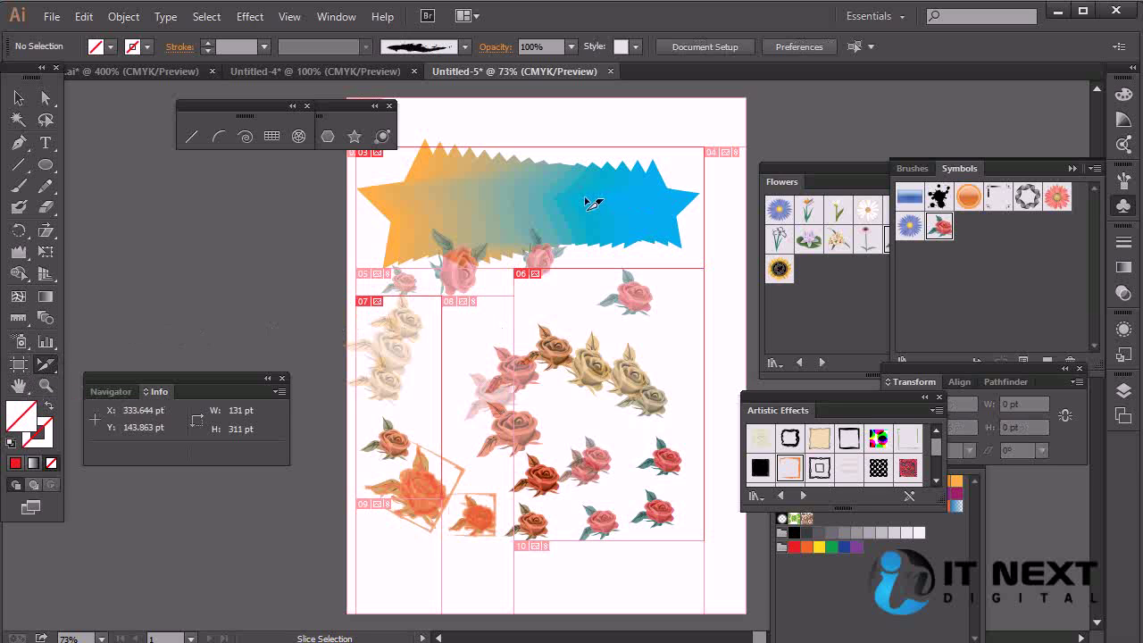
# Step: Create blank Letter-size document Untitled-6, then start another new document for Untitled-7
pyautogui.click(52, 21)
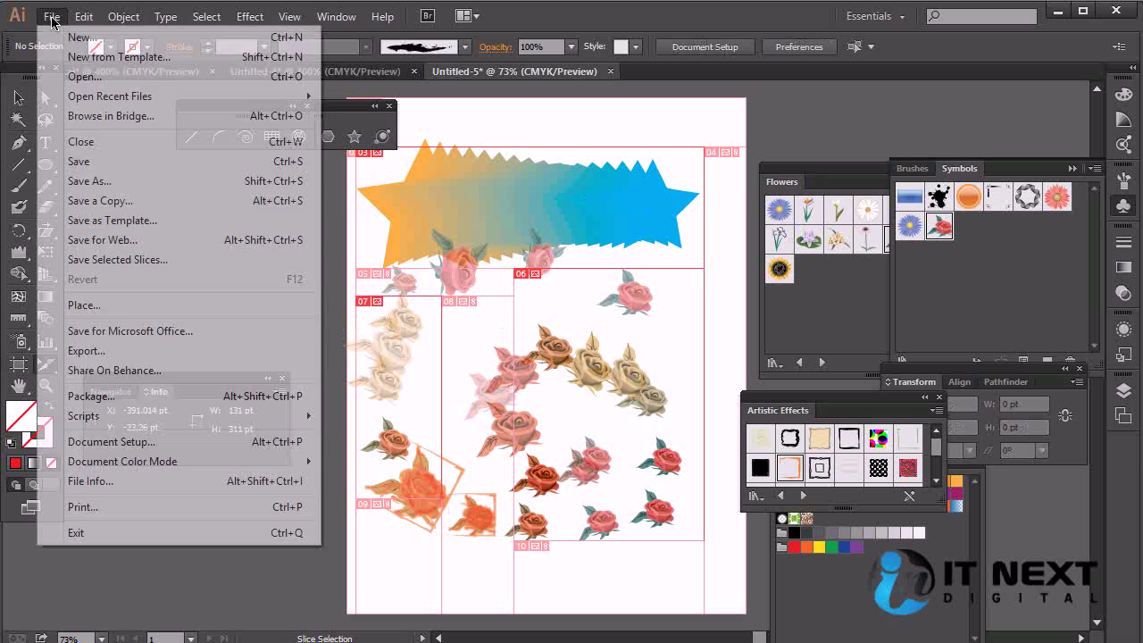
pyautogui.click(52, 35)
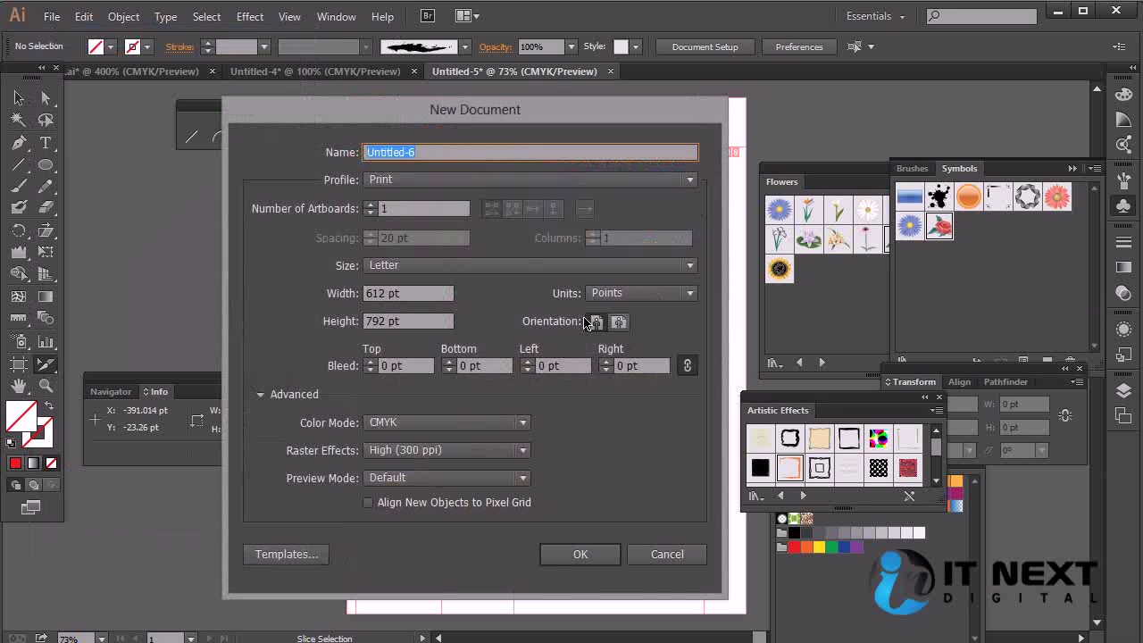
pyautogui.click(399, 208)
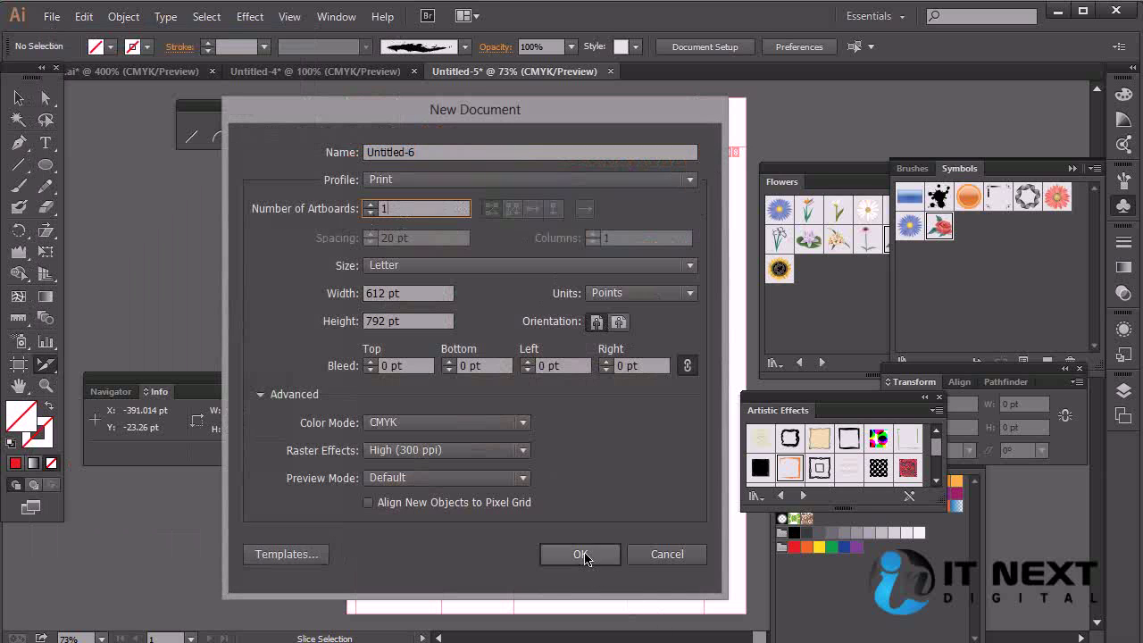
pyautogui.click(581, 554)
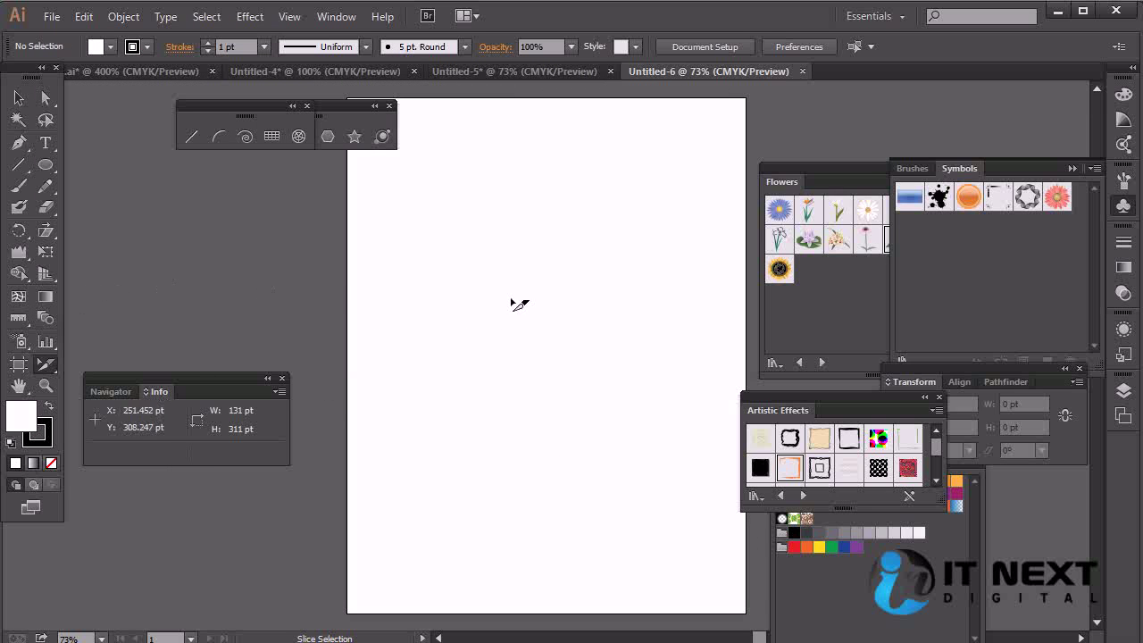
pyautogui.click(51, 16)
pyautogui.click(77, 37)
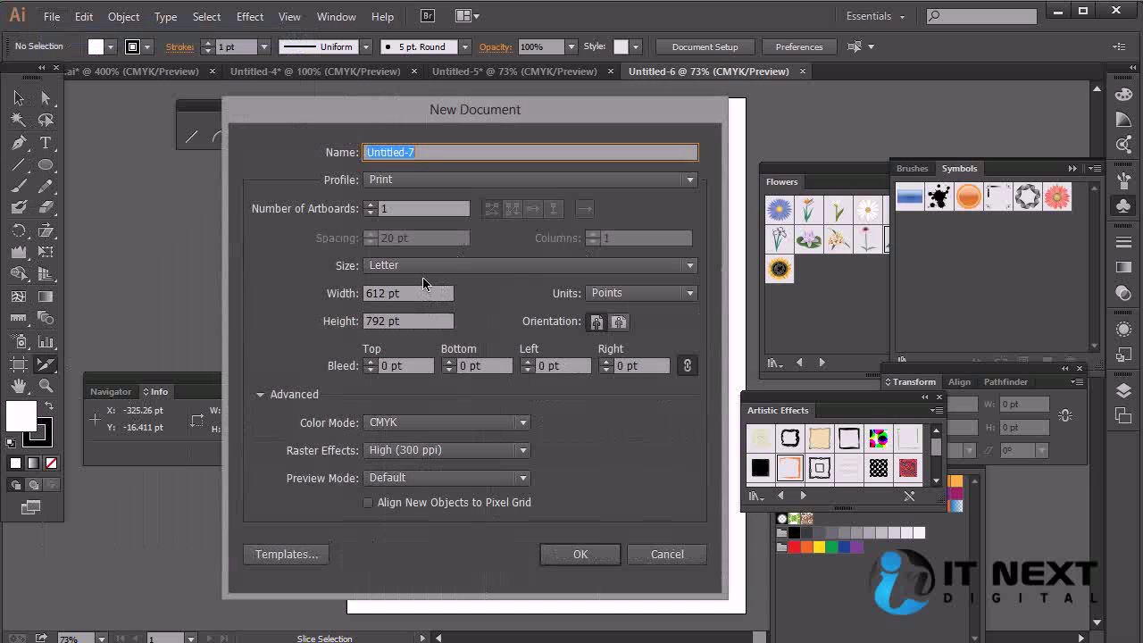
# Step: Set the document units to inches and create Untitled-7 with one 8.5×11 in artboard
pyautogui.click(641, 293)
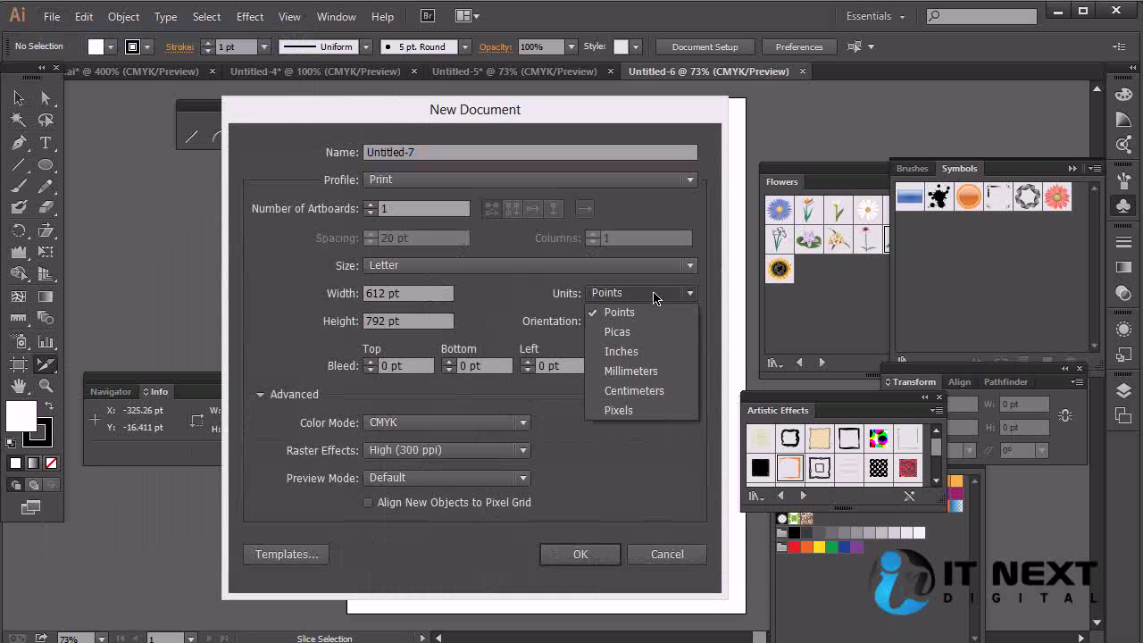
pyautogui.click(646, 351)
pyautogui.click(415, 295)
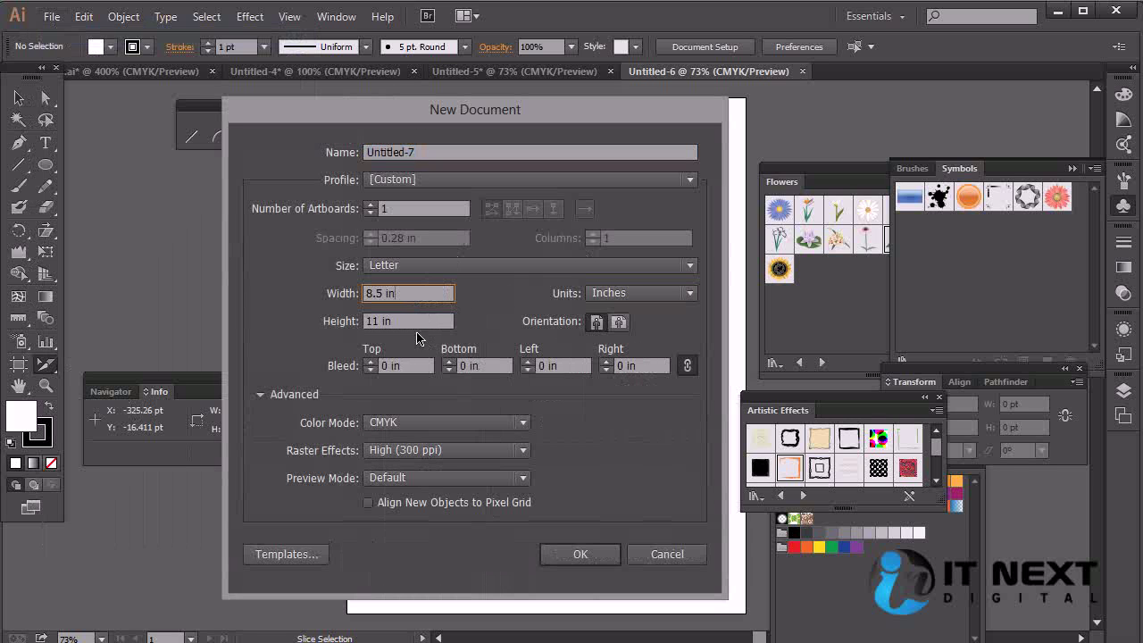
pyautogui.click(413, 321)
pyautogui.click(580, 554)
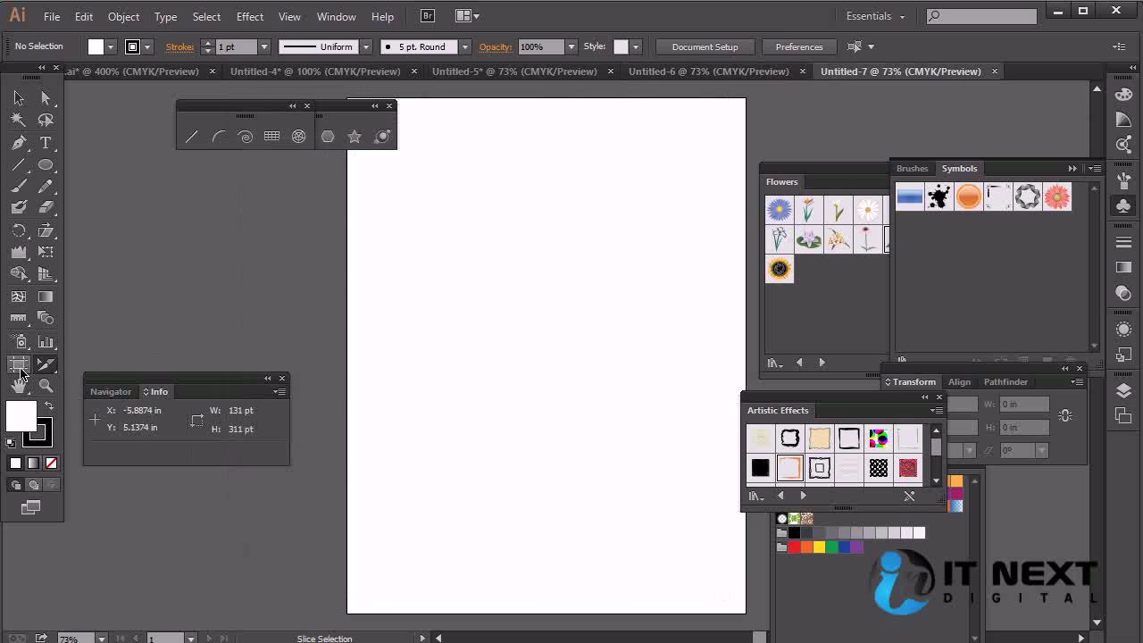
pyautogui.click(20, 370)
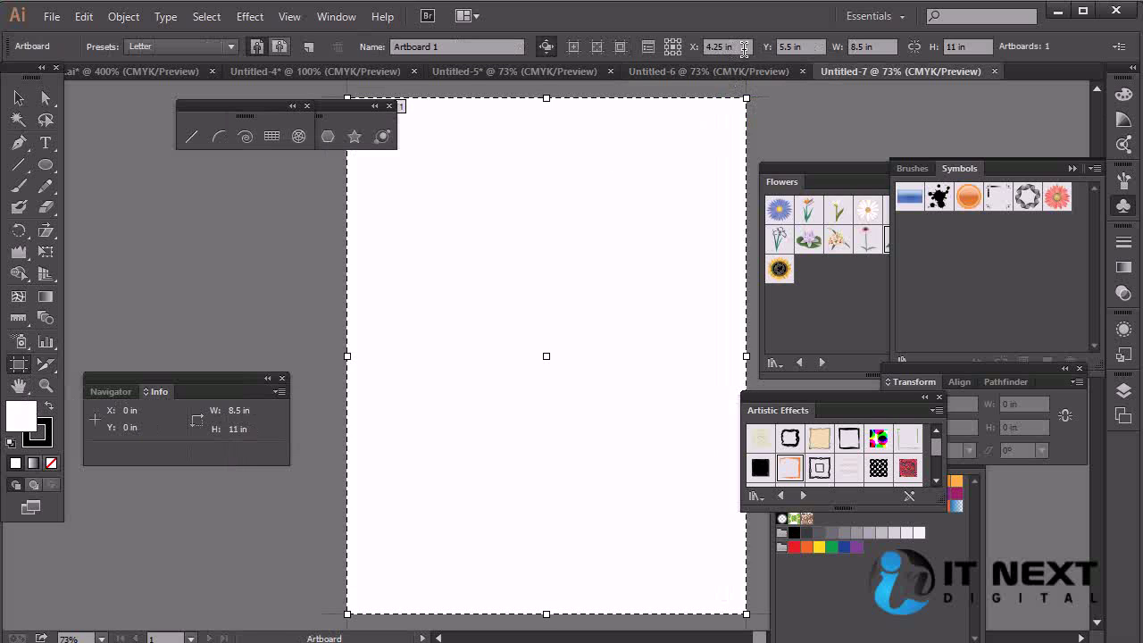
# Step: Resize Artboard 1 to 8 in wide by 10 in tall in the control bar
pyautogui.click(973, 46)
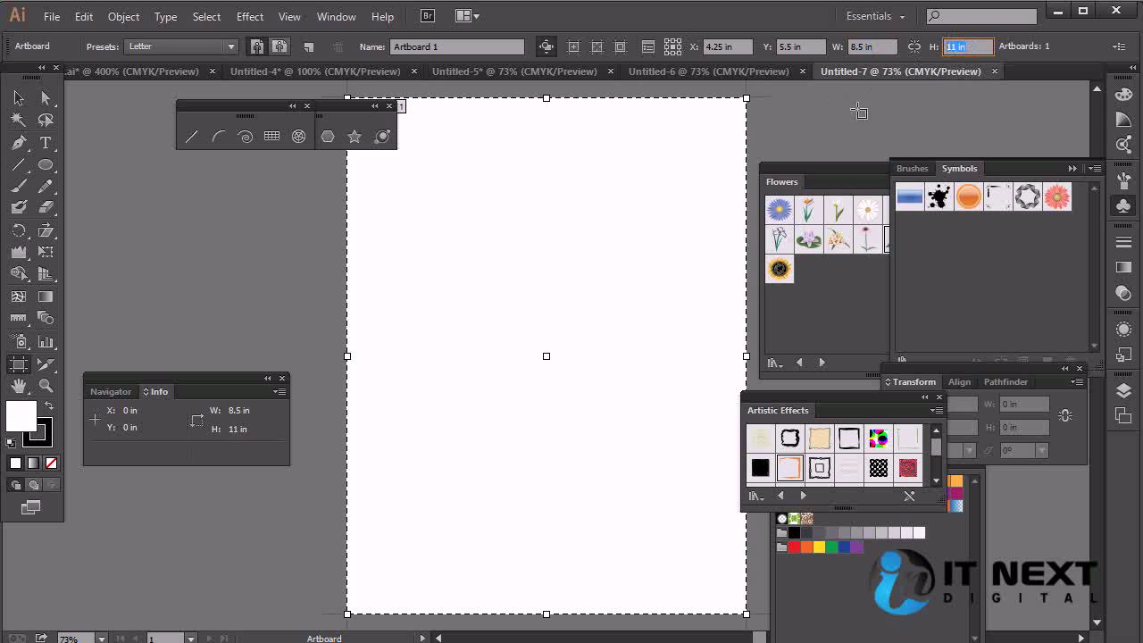
pyautogui.click(864, 46)
pyautogui.write('8')
pyautogui.press('Tab')
pyautogui.write('10')
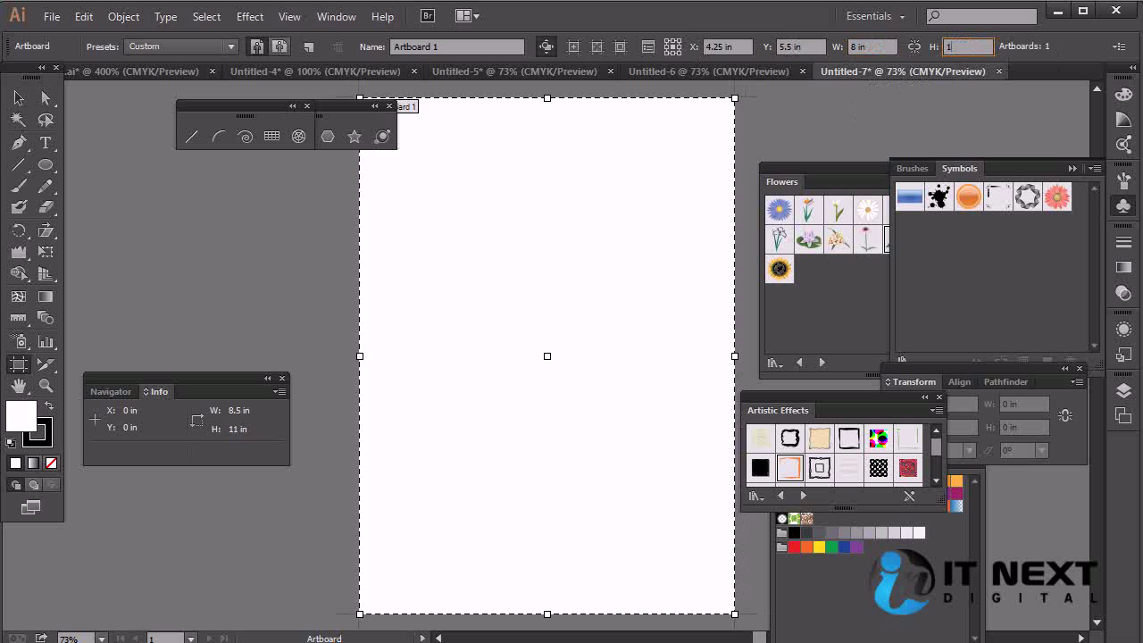
pyautogui.press('Return')
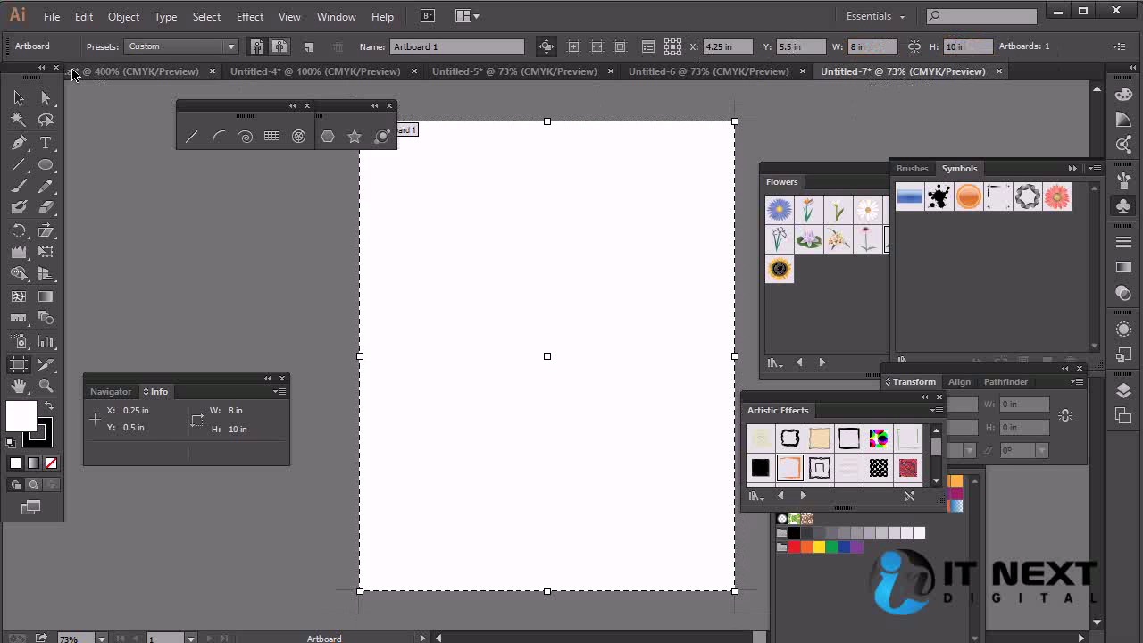
pyautogui.click(18, 97)
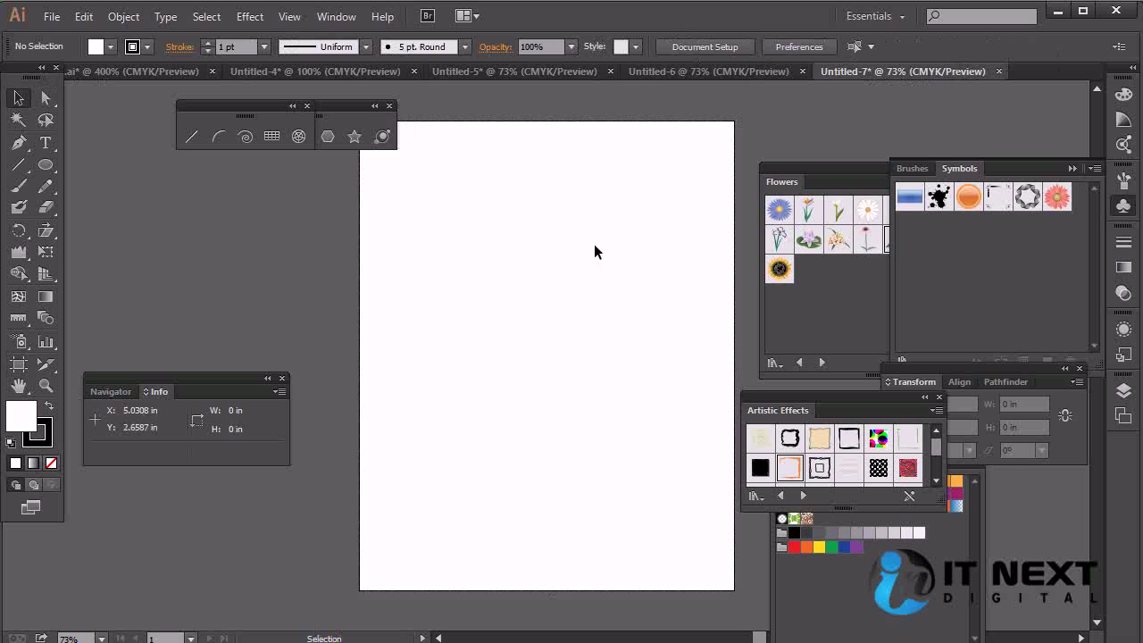
pyautogui.moveTo(622, 255); pyautogui.dragTo(512, 240)
pyautogui.click(50, 17)
pyautogui.click(78, 36)
pyautogui.press('Tab')
pyautogui.write('2')
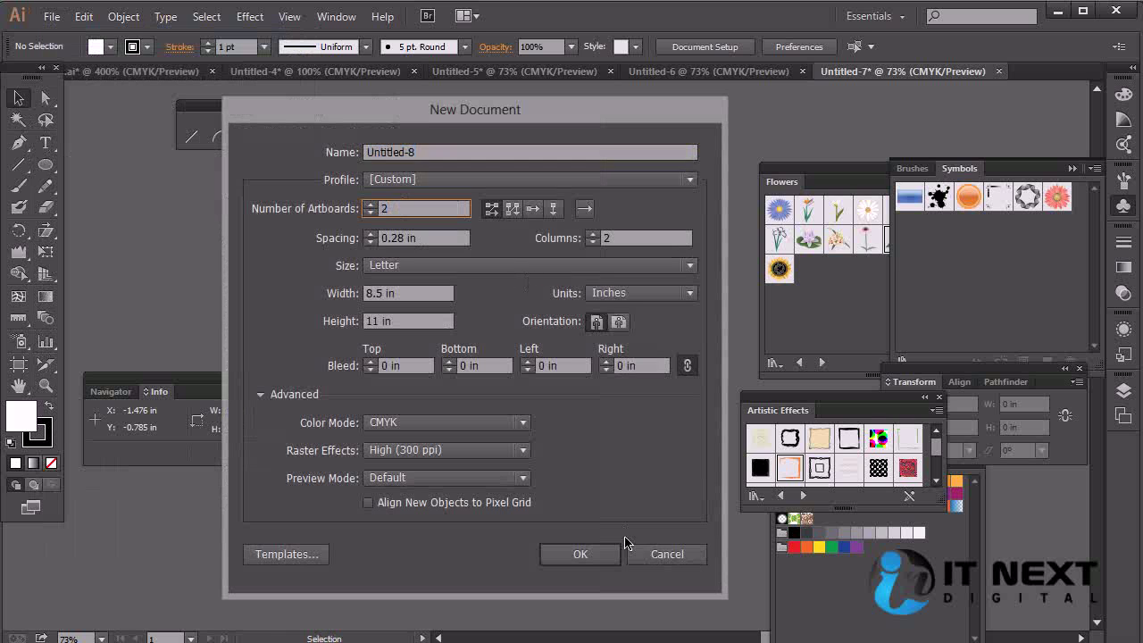
pyautogui.click(607, 555)
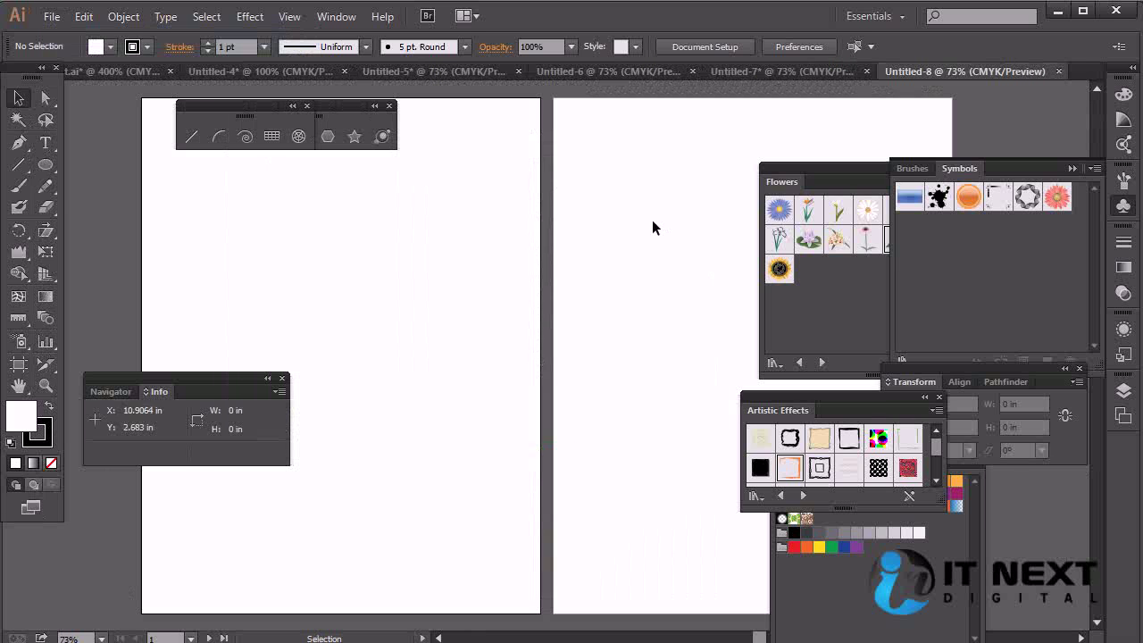
pyautogui.click(1058, 71)
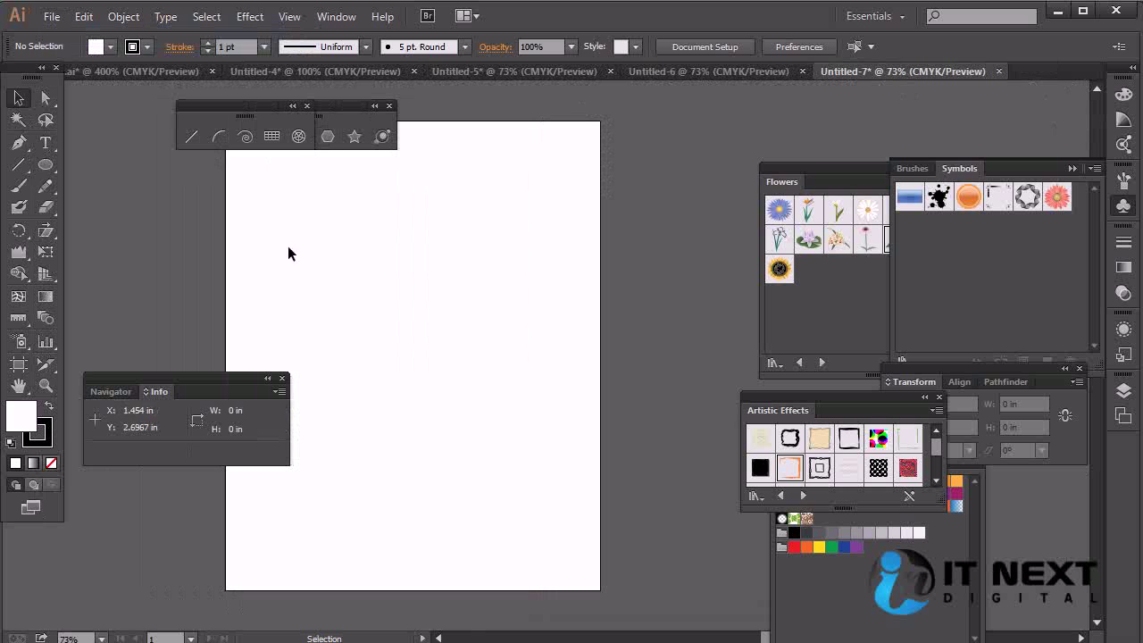
# Step: Draw Artboard 2 right of the first, set its width to 8 in, and pan toward it
pyautogui.click(18, 364)
pyautogui.moveTo(633, 121)
pyautogui.mouseDown()
pyautogui.moveTo(825, 529)
pyautogui.moveTo(948, 594)
pyautogui.moveTo(978, 596)
pyautogui.mouseUp()
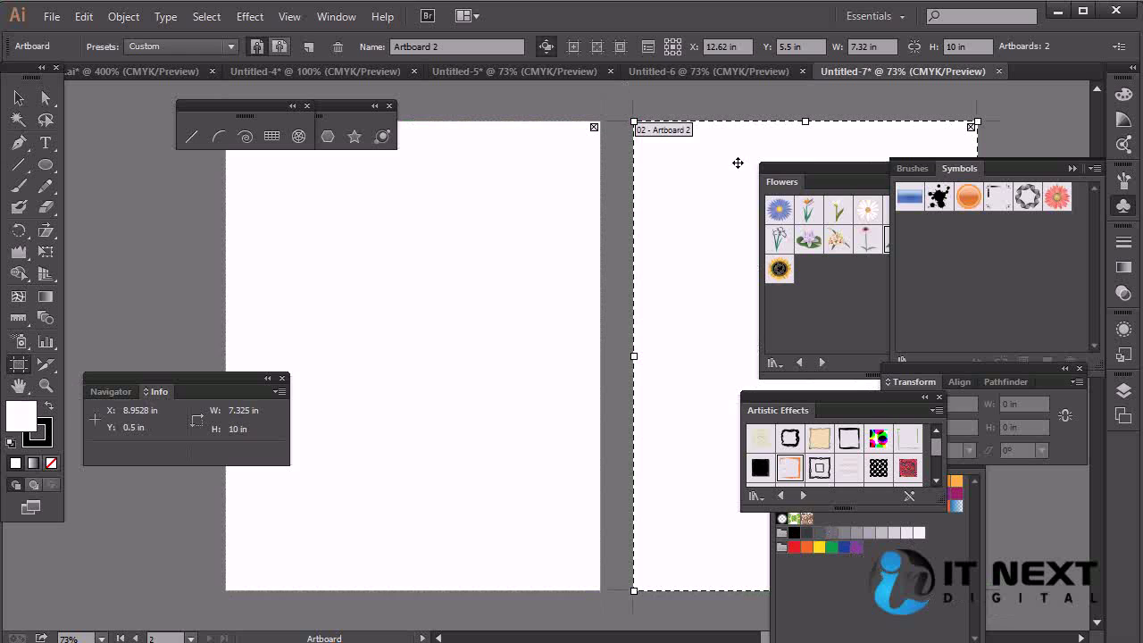
pyautogui.click(853, 49)
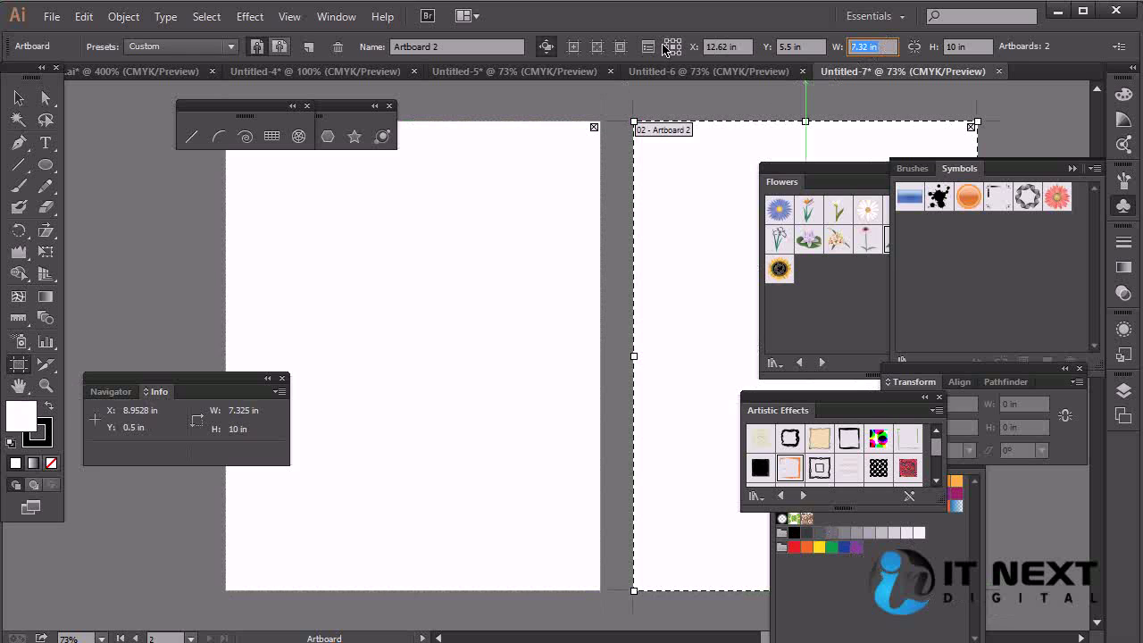
pyautogui.write('8')
pyautogui.press('Tab')
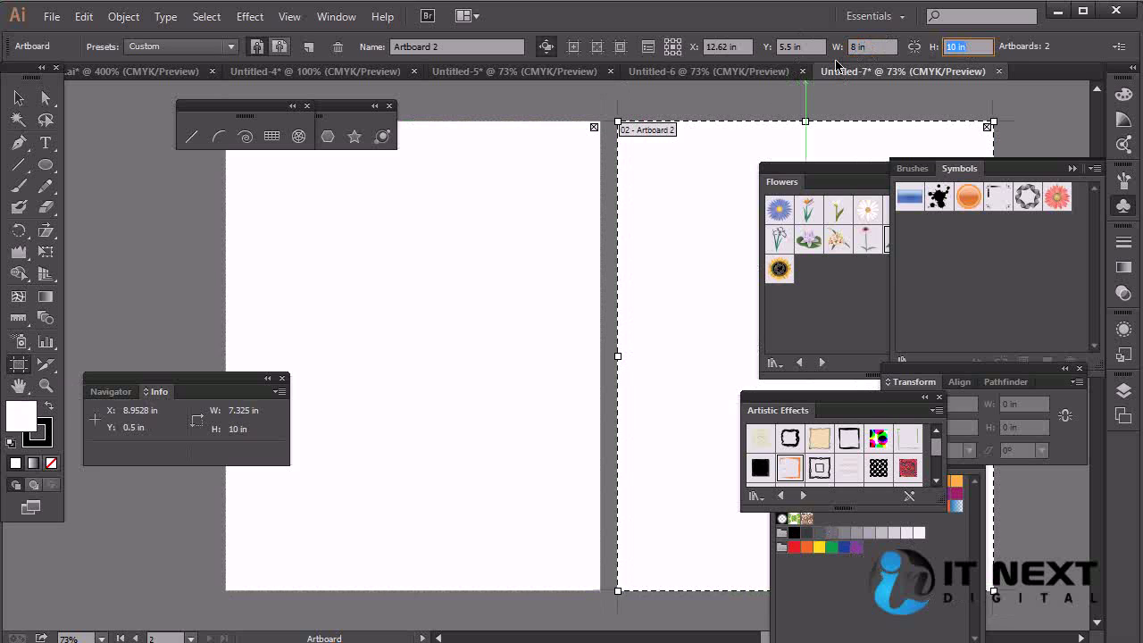
pyautogui.click(18, 96)
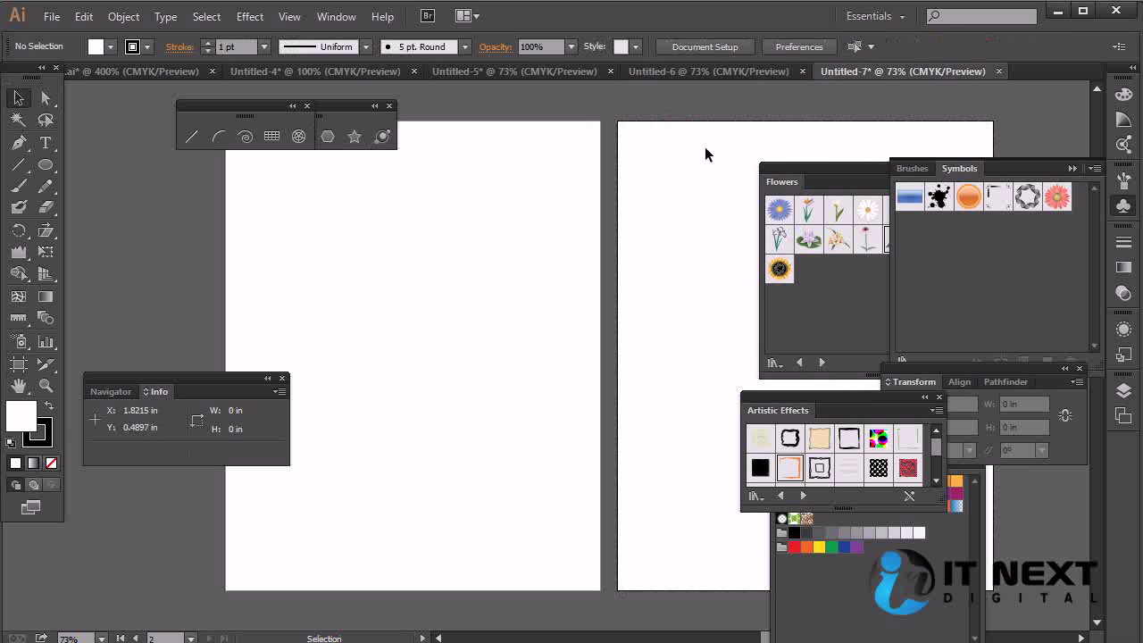
pyautogui.press('space')
pyautogui.moveTo(705, 173)
pyautogui.mouseDown()
pyautogui.moveTo(417, 167)
pyautogui.moveTo(204, 181)
pyautogui.mouseUp()
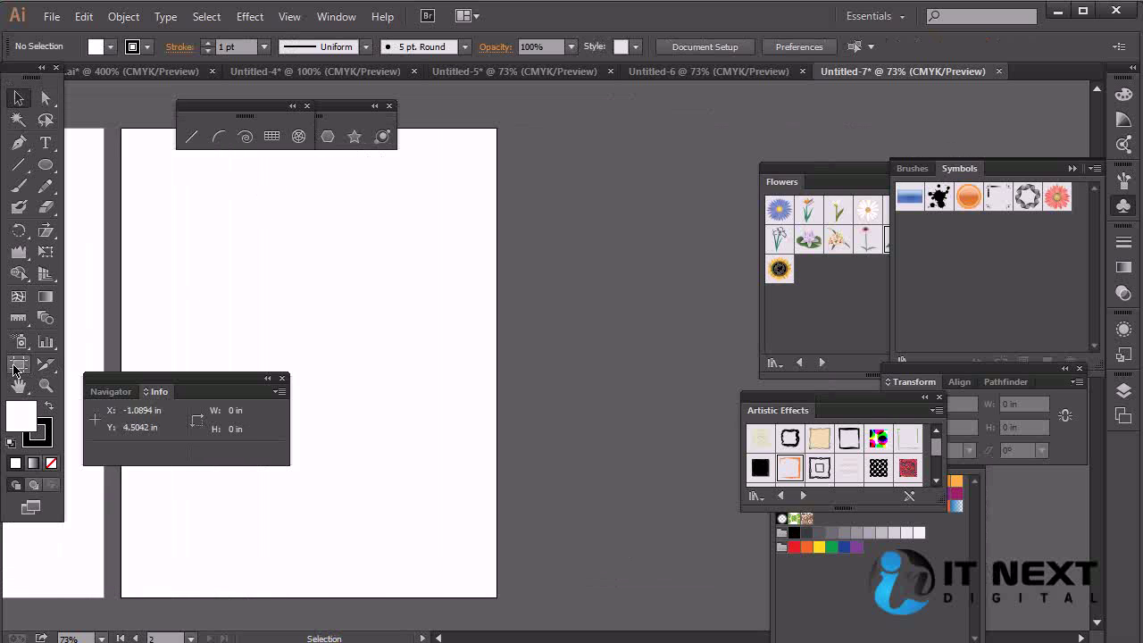
# Step: Duplicate Artboard 2 to its right as an 8 × 10 in 'Artboard 2 copy'
pyautogui.click(18, 363)
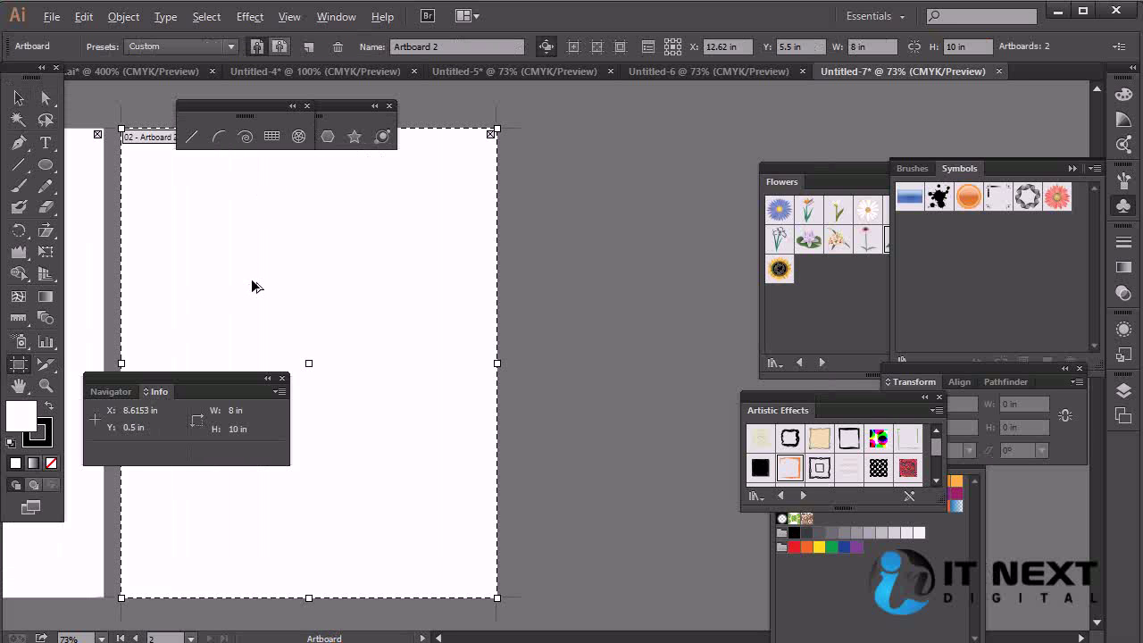
pyautogui.moveTo(253, 285); pyautogui.dragTo(647, 316)
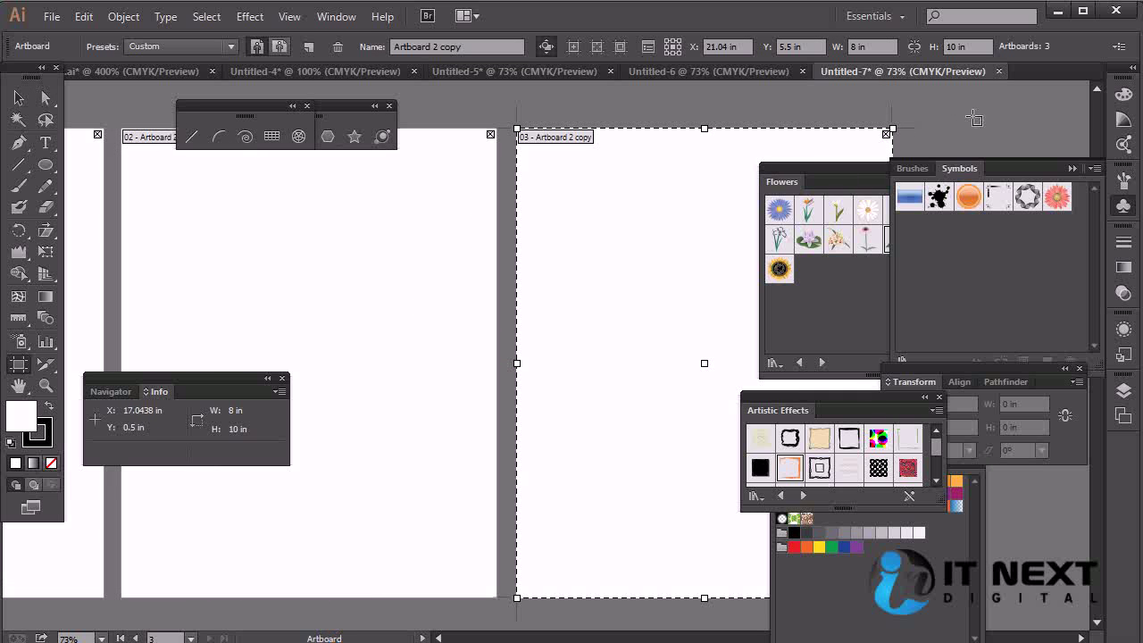
pyautogui.click(763, 129)
pyautogui.doubleClick(763, 129)
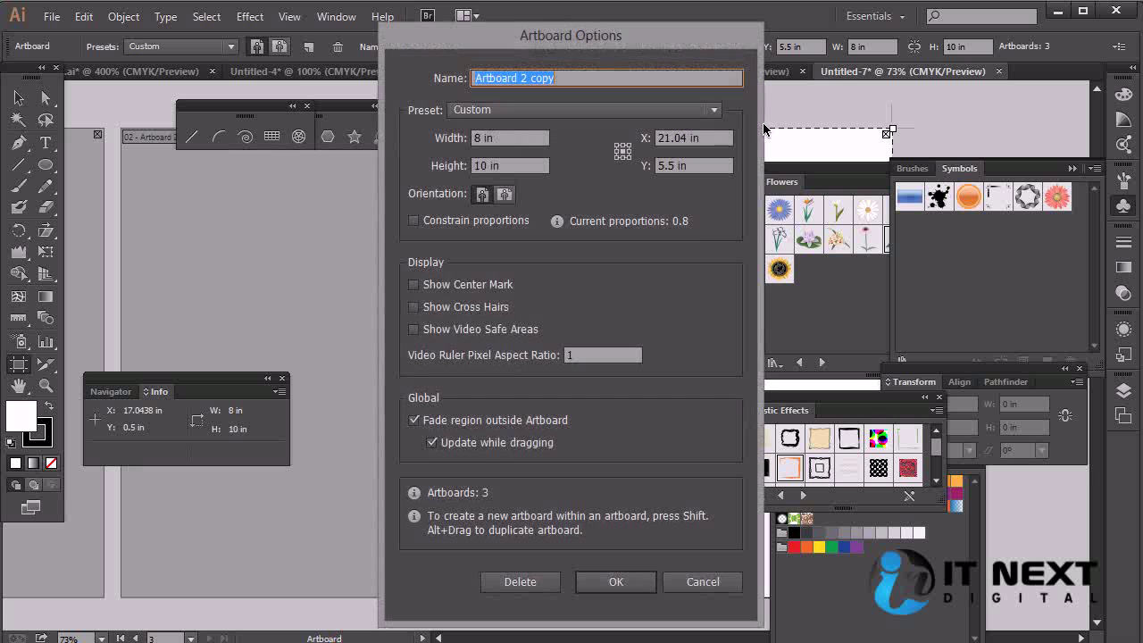
pyautogui.click(712, 582)
pyautogui.press('v')
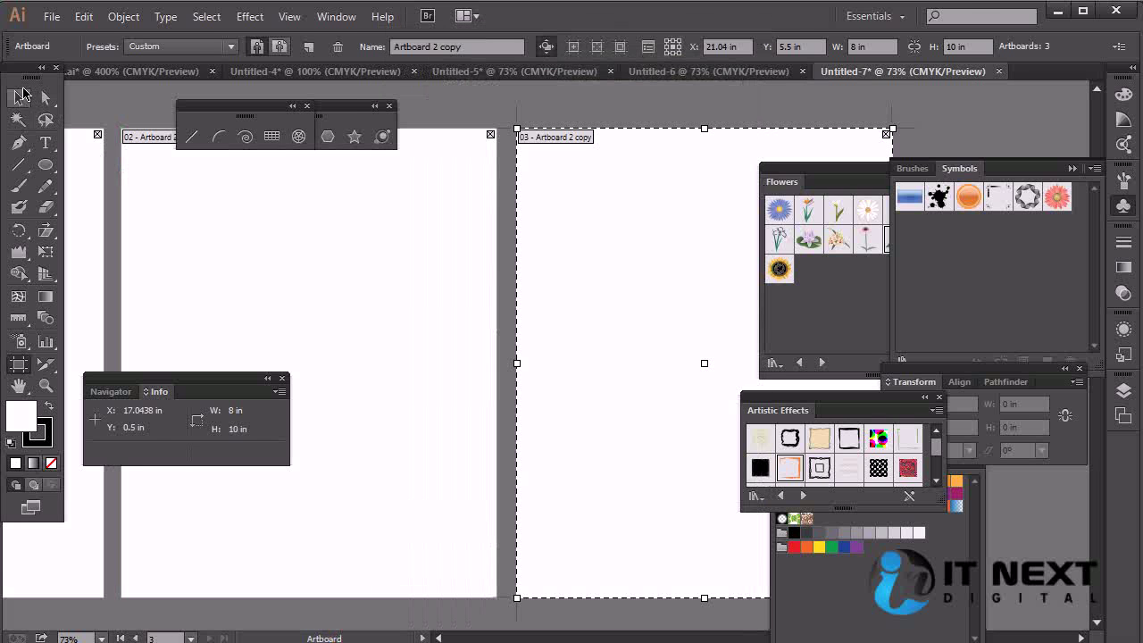
pyautogui.moveTo(586, 239)
pyautogui.mouseDown()
pyautogui.moveTo(923, 247)
pyautogui.moveTo(584, 236)
pyautogui.mouseUp()
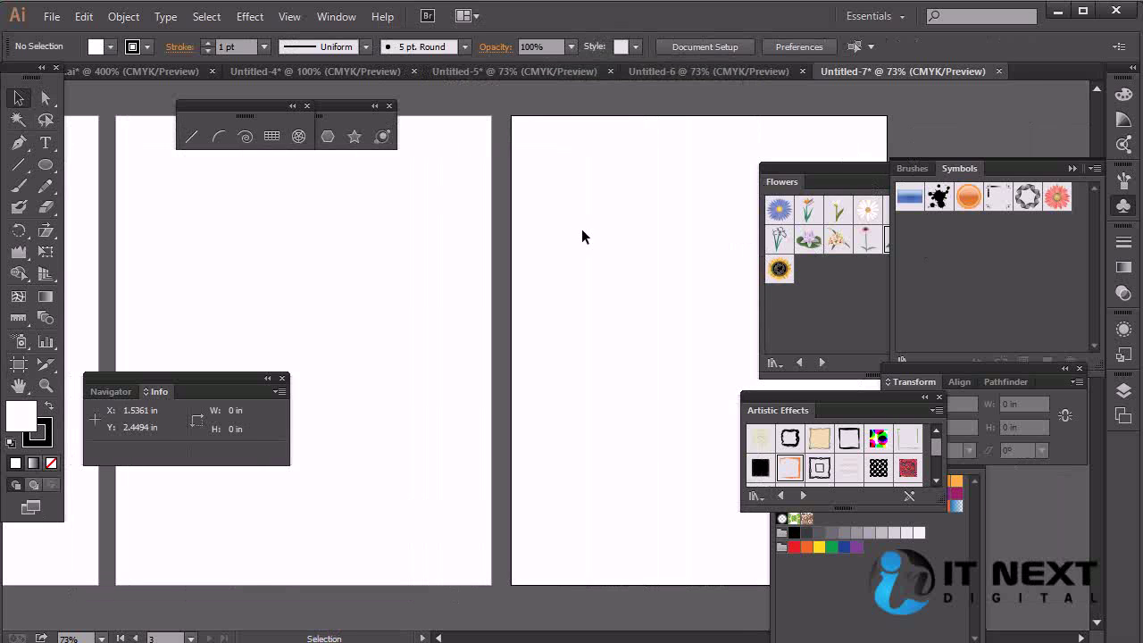
pyautogui.click(19, 363)
pyautogui.moveTo(651, 245)
pyautogui.mouseDown()
pyautogui.moveTo(516, 247)
pyautogui.moveTo(828, 256)
pyautogui.mouseUp()
pyautogui.moveTo(813, 148)
pyautogui.mouseDown()
pyautogui.moveTo(589, 170)
pyautogui.moveTo(453, 153)
pyautogui.mouseUp()
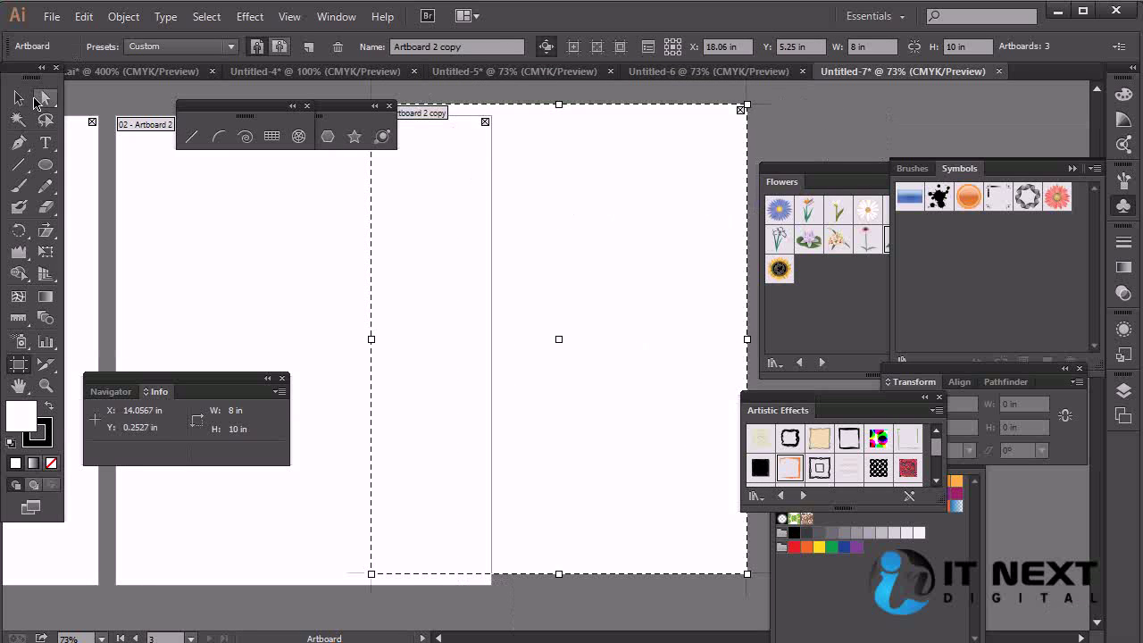
pyautogui.press('v')
pyautogui.moveTo(497, 258)
pyautogui.mouseDown()
pyautogui.moveTo(663, 352)
pyautogui.moveTo(573, 277)
pyautogui.mouseUp()
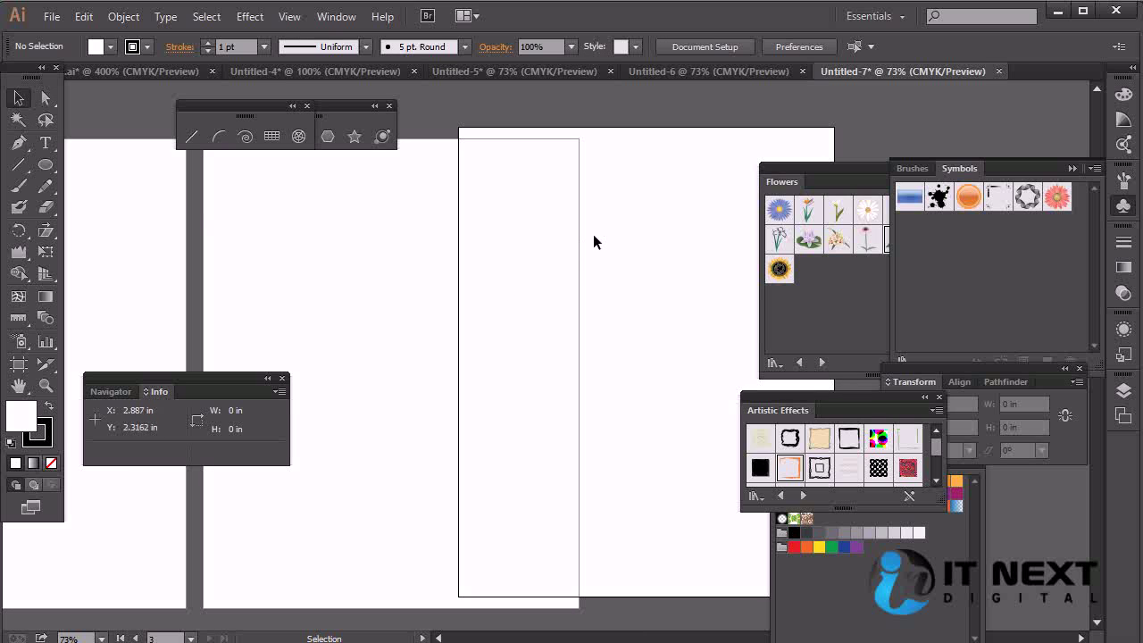
pyautogui.click(18, 363)
pyautogui.moveTo(603, 262); pyautogui.dragTo(765, 269)
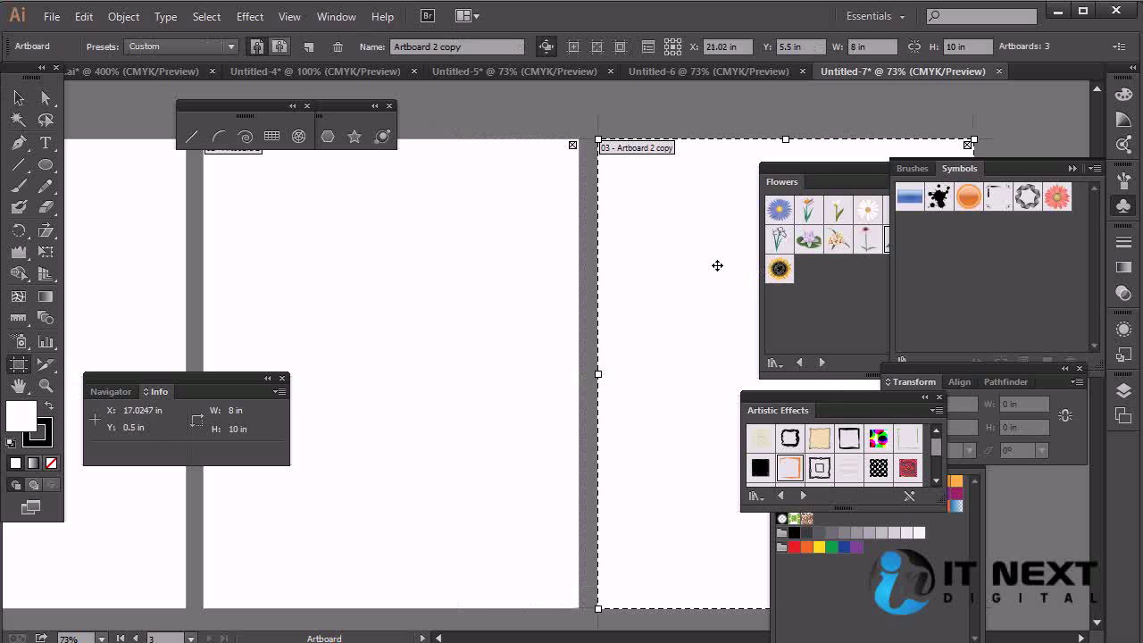